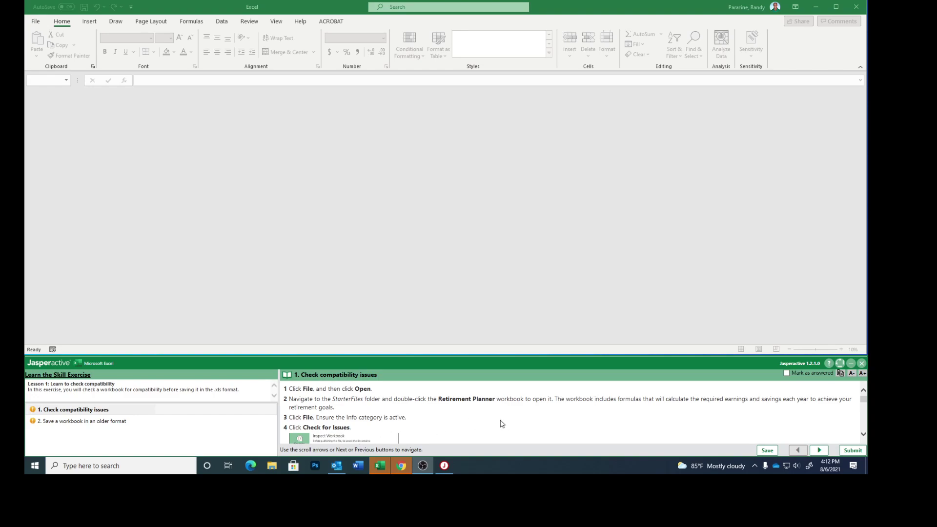
Open the Retirement Planner workbook from the Documents\Jasperactive\StarterFiles folder.
click(36, 22)
click(48, 81)
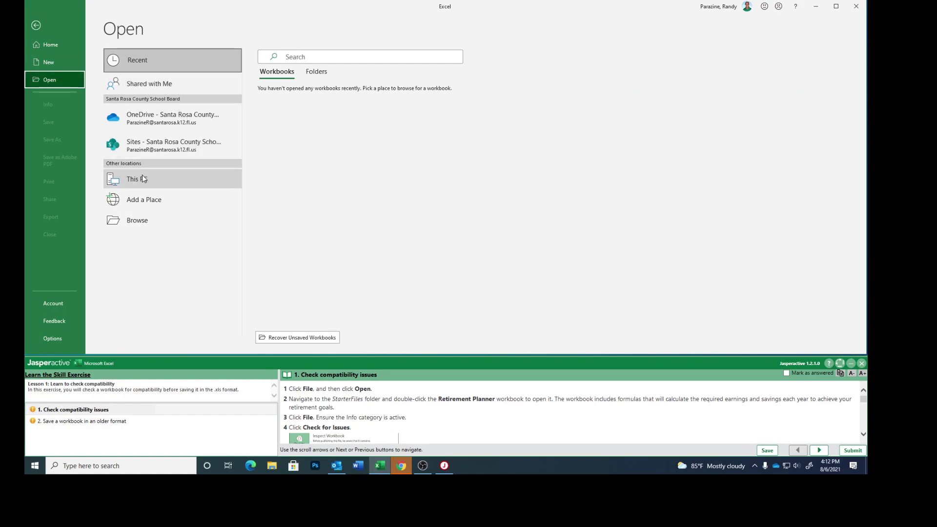
click(138, 220)
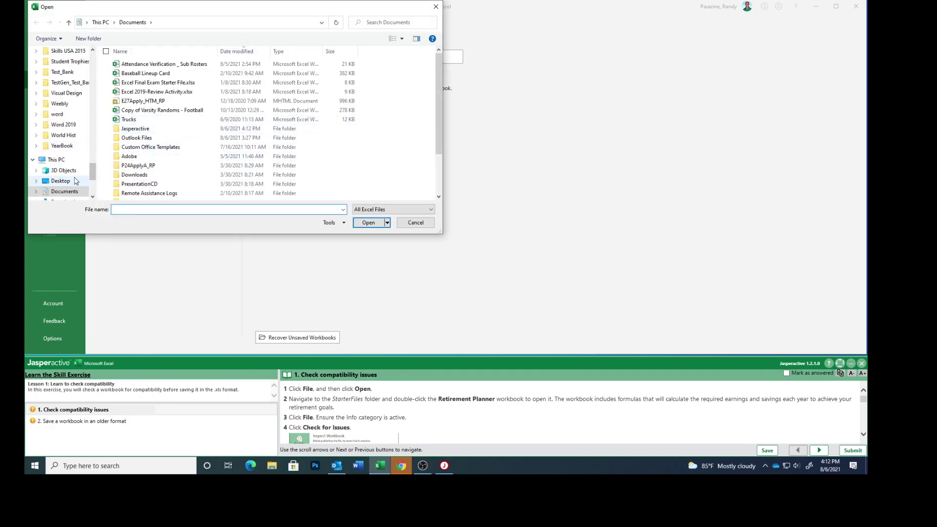
double_click(136, 129)
click(140, 83)
double_click(142, 84)
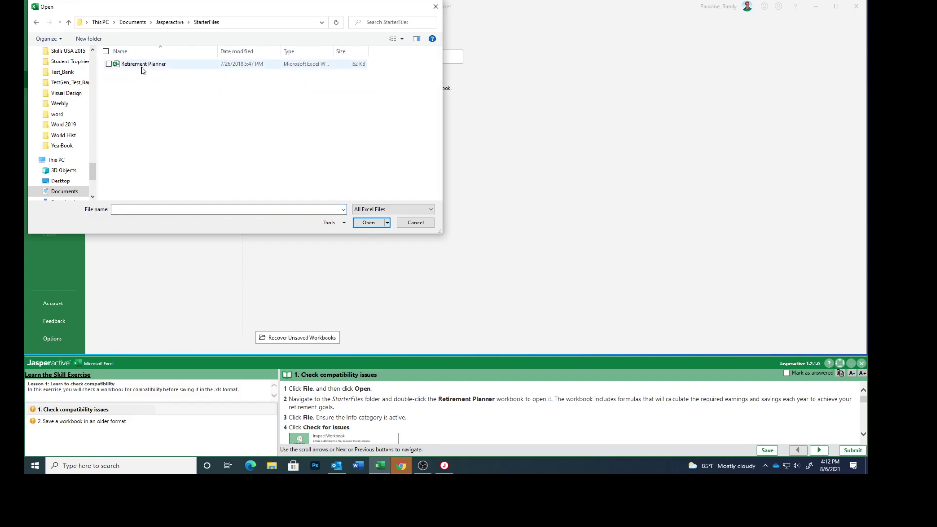
double_click(143, 66)
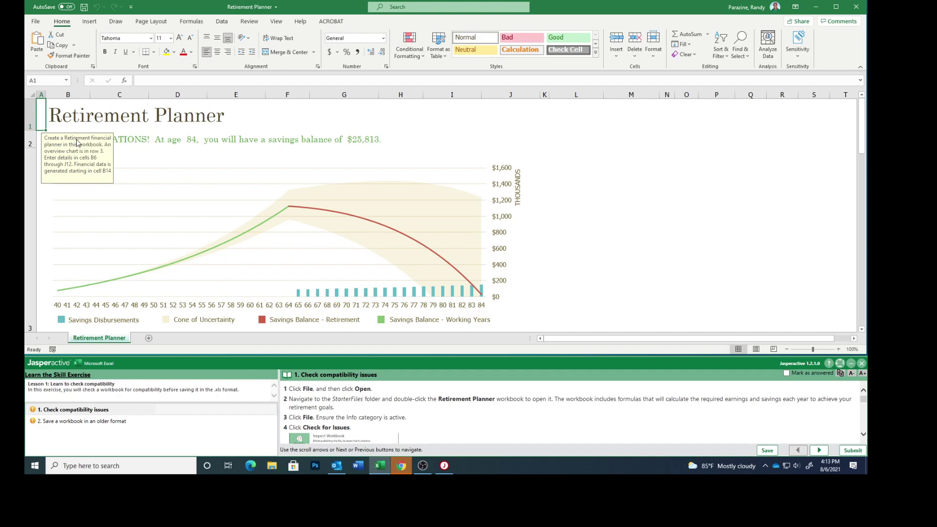
Check the Retirement Planner workbook for features that earlier versions of Excel do not support.
click(36, 21)
click(48, 104)
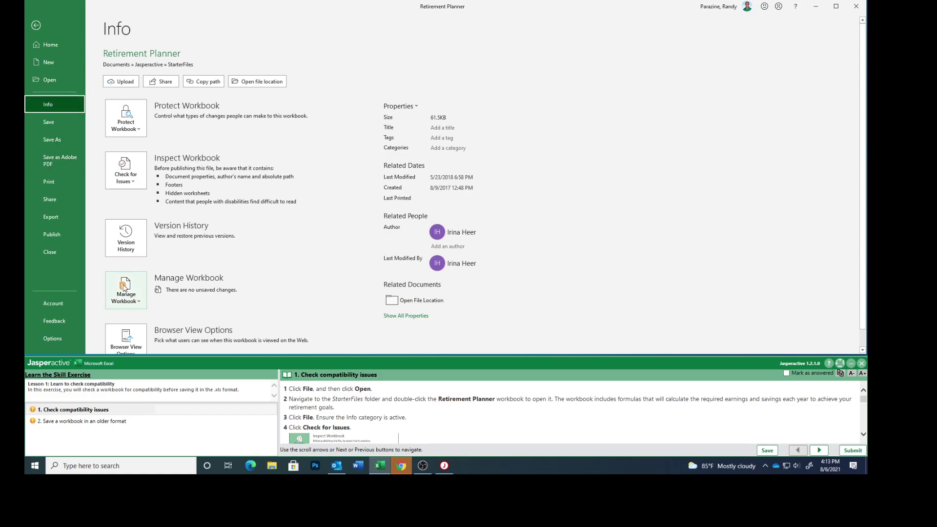
click(128, 169)
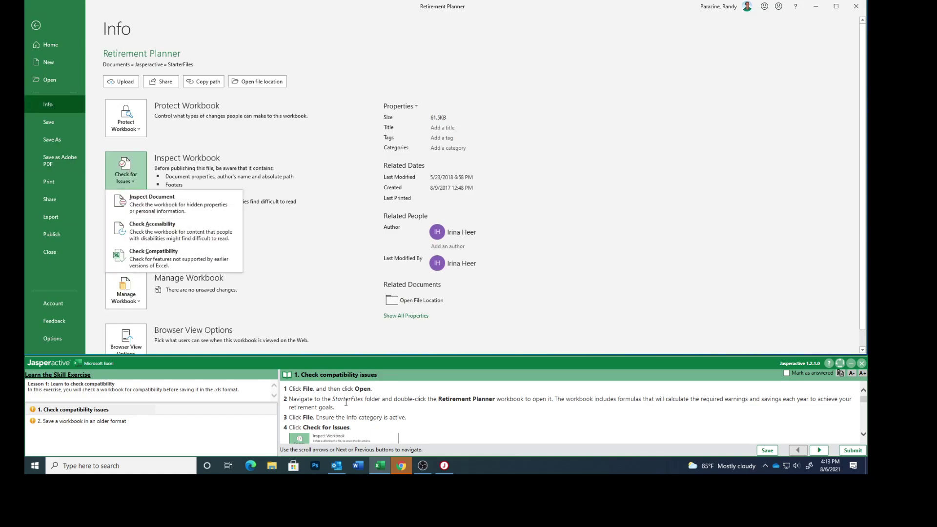
scroll(422, 432, down, 4)
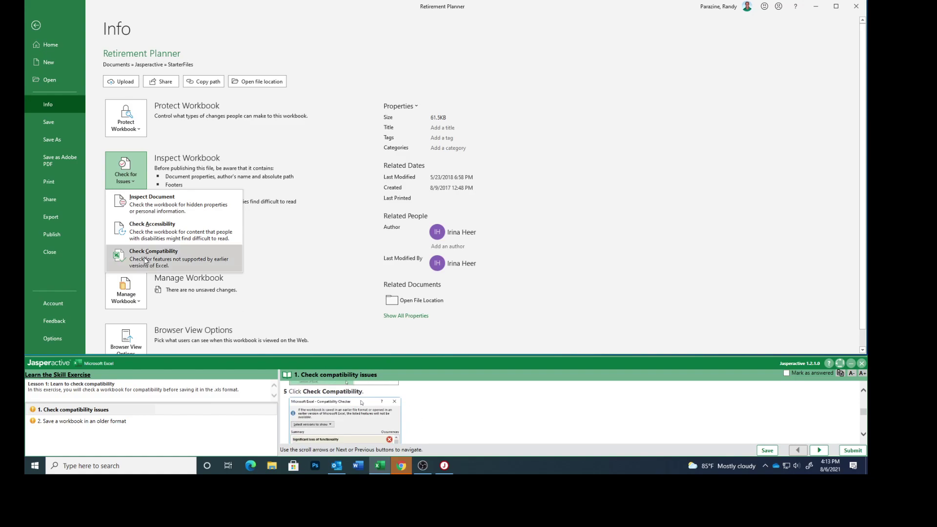
click(142, 257)
Read through the Compatibility Checker's list of findings and close the checker.
scroll(459, 422, down, 2)
scroll(459, 422, down, 3)
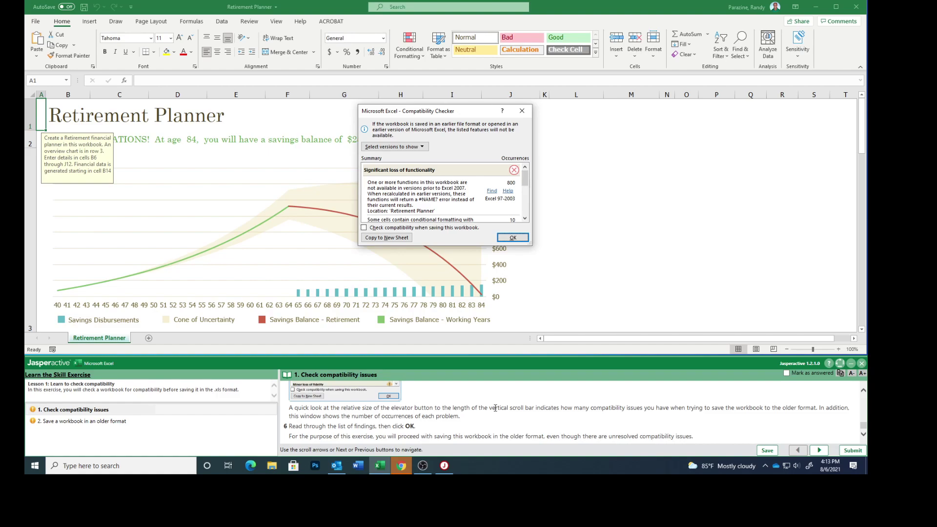
scroll(454, 189, down, 5)
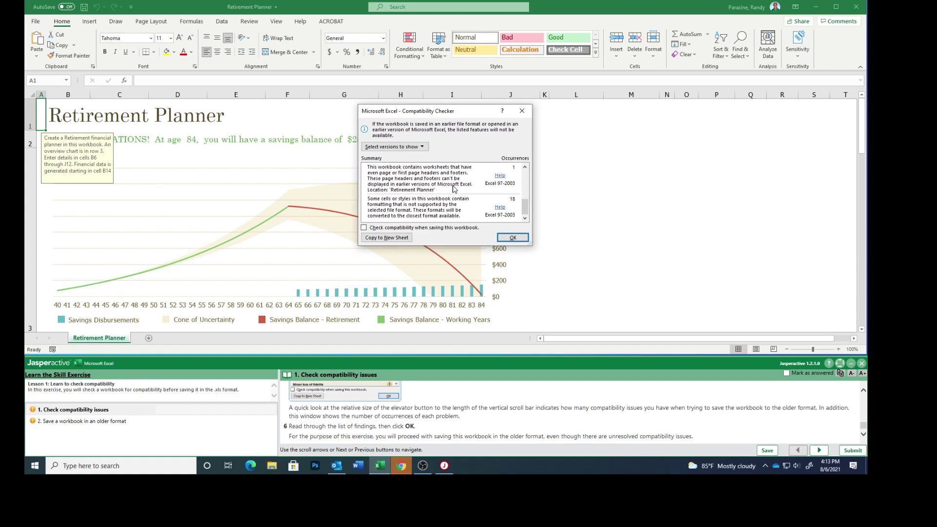
scroll(454, 189, up, 5)
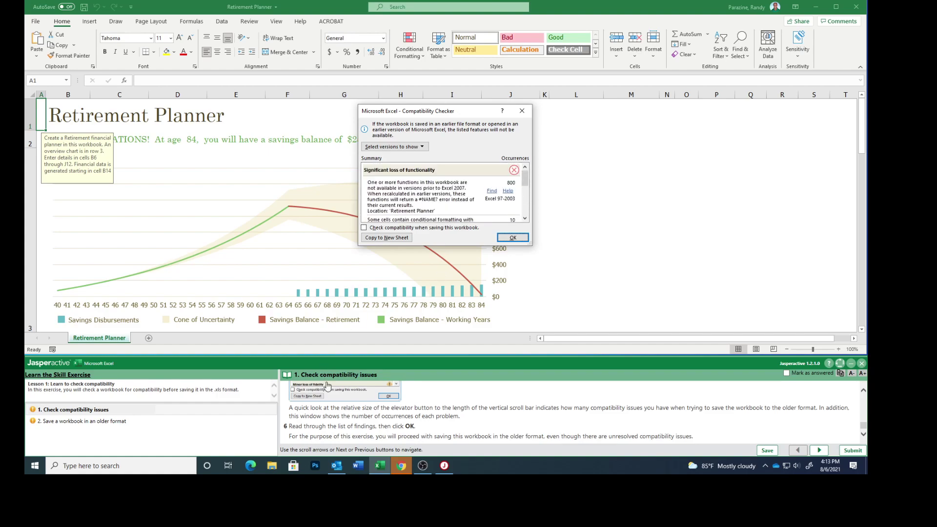
scroll(443, 205, down, 1)
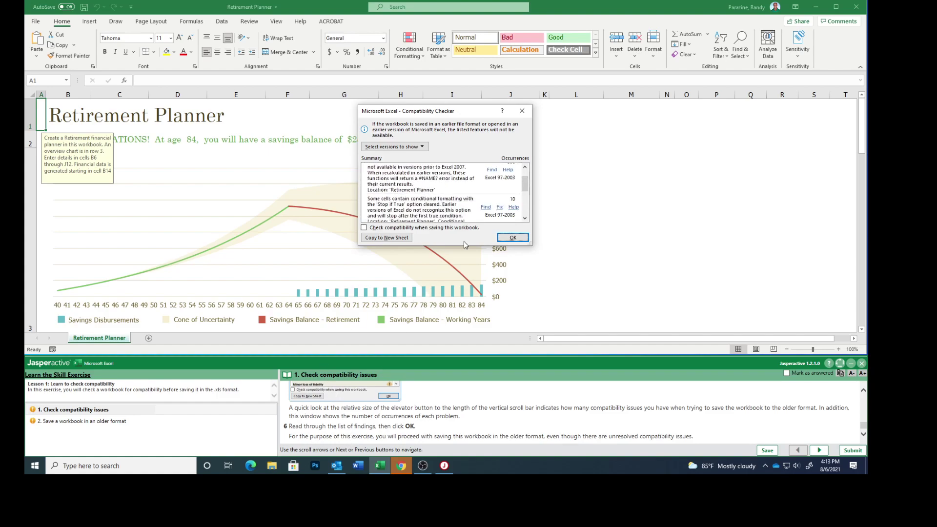
click(509, 238)
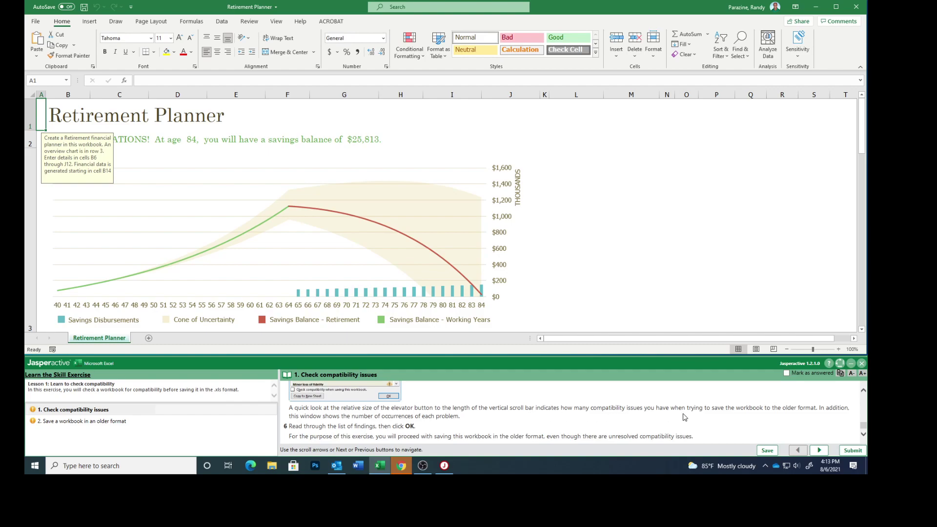
Mark the "Check compatibility issues" task as answered and go on to the second exercise task.
click(863, 434)
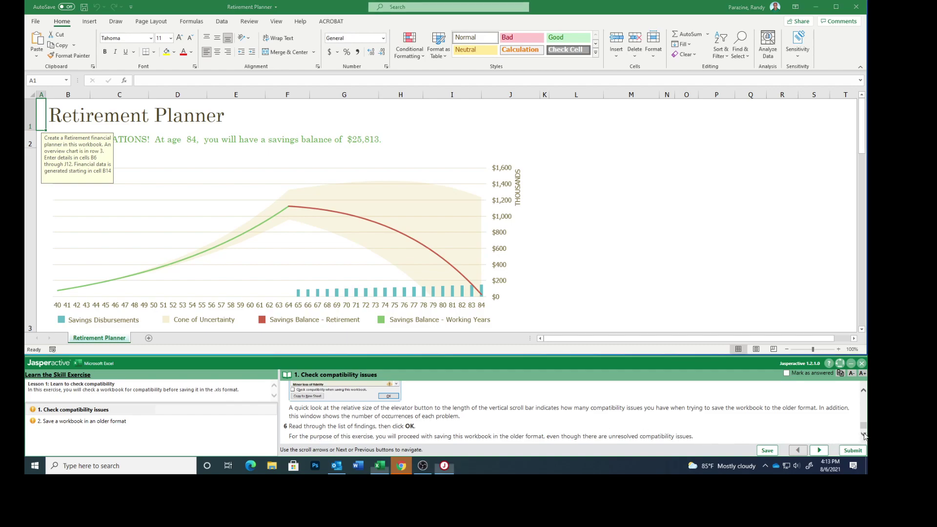
click(786, 373)
click(813, 450)
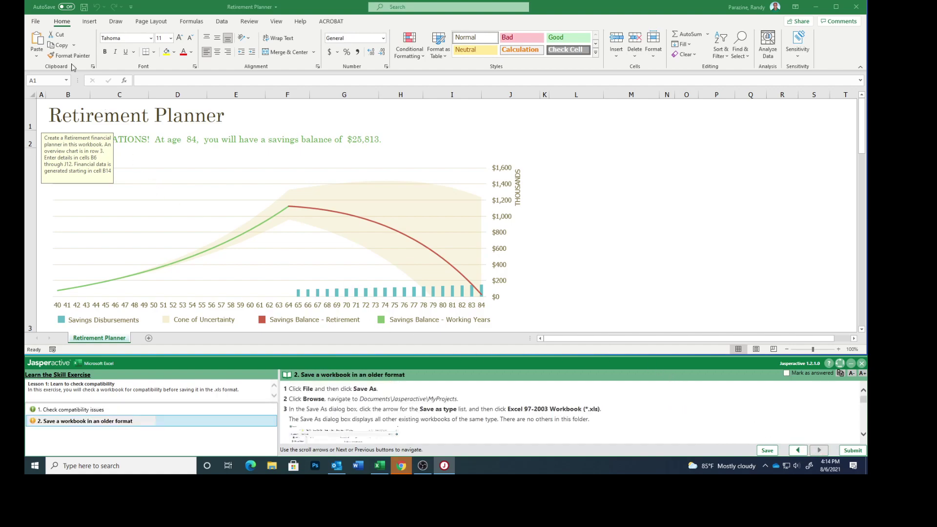
Start saving a copy of the workbook and choose Documents\Jasperactive\MyProjects as the destination folder.
click(39, 23)
click(37, 22)
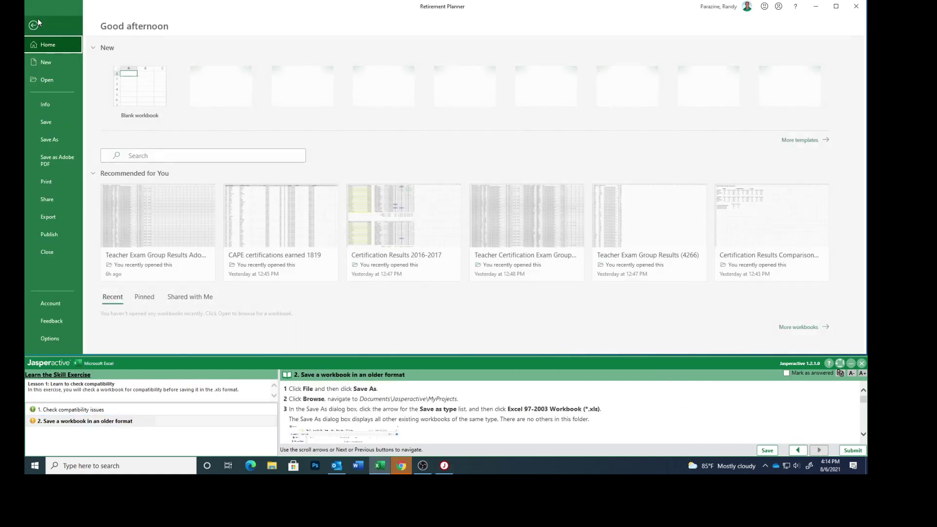
click(54, 138)
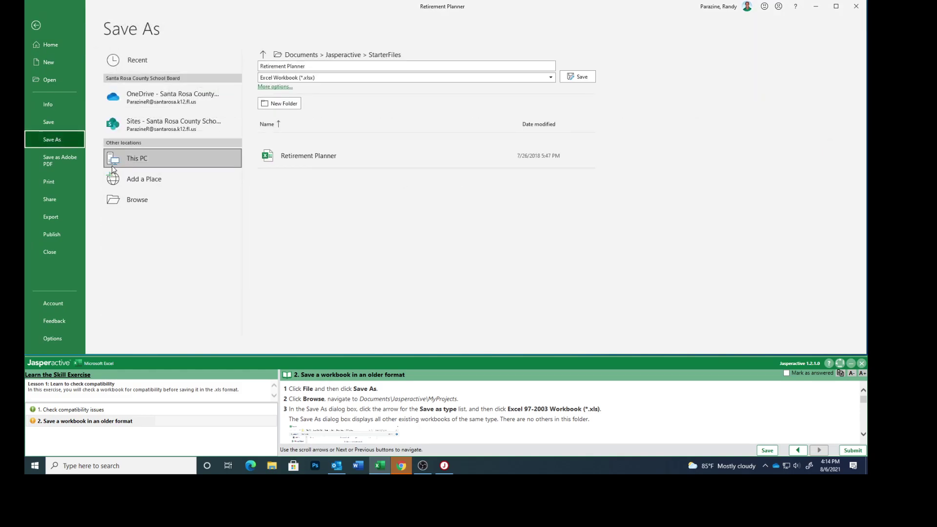
click(157, 198)
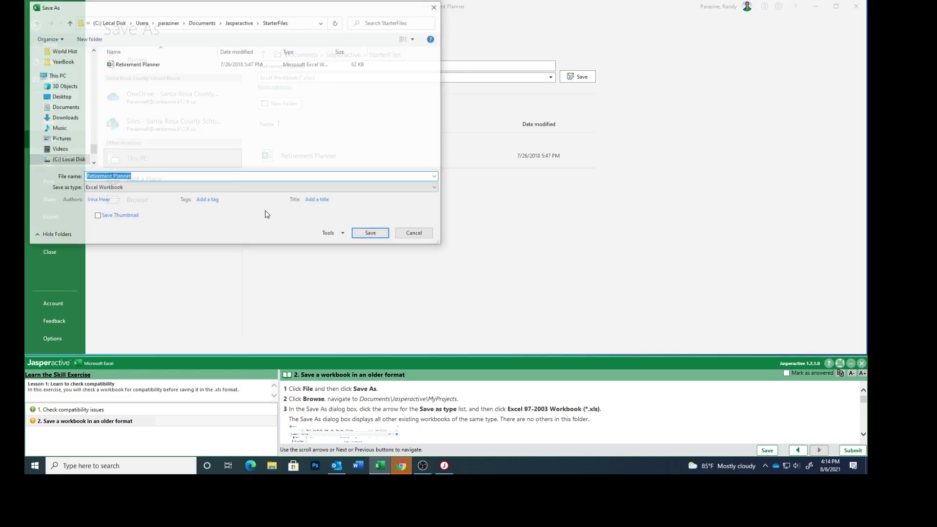
click(69, 22)
click(69, 23)
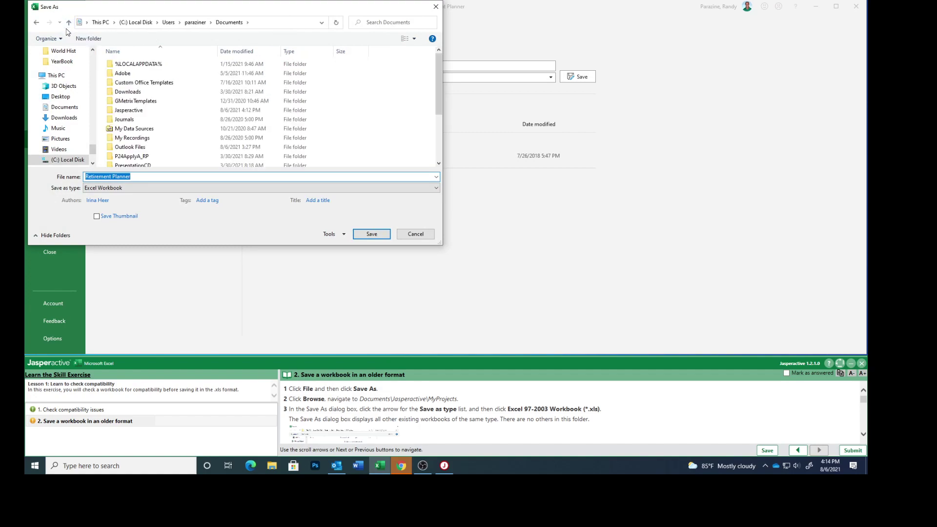
click(137, 110)
double_click(137, 110)
double_click(135, 68)
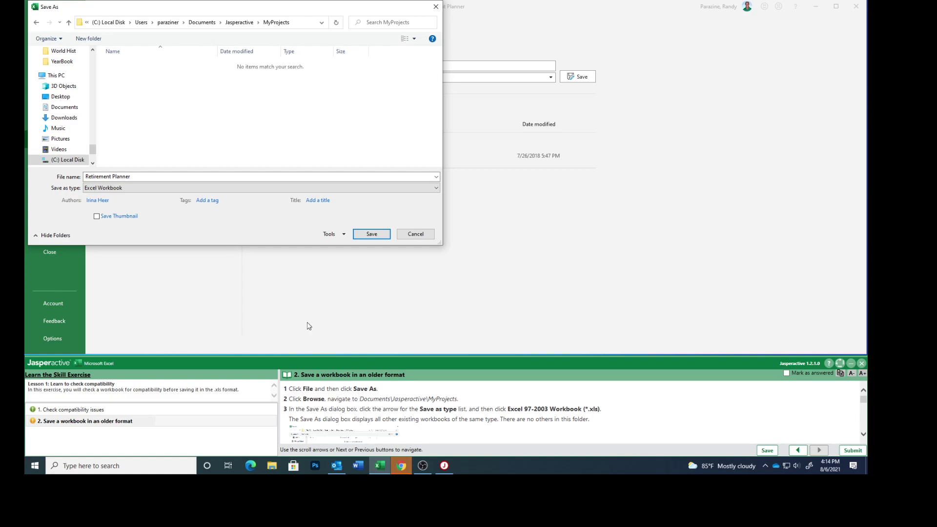
Save the copy as "My Retirement Planner" in the Excel 97-2003 Workbook format.
click(192, 187)
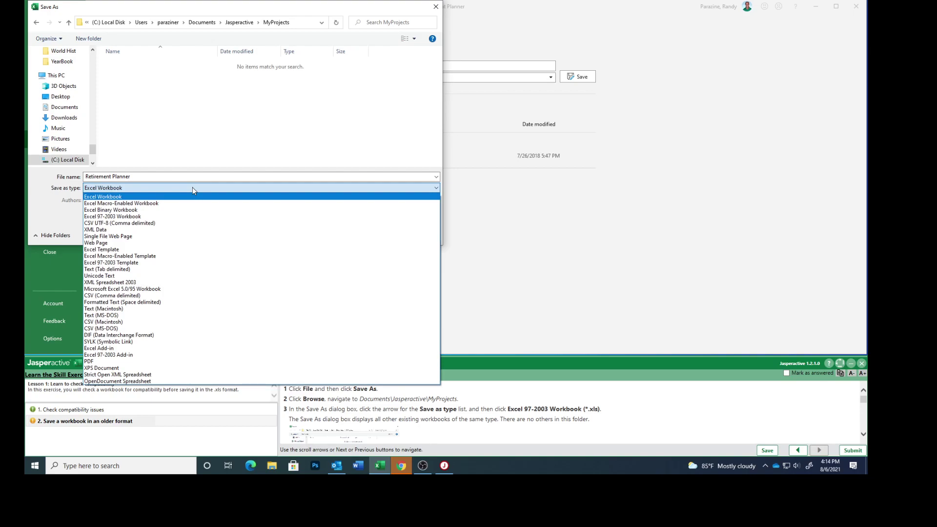
click(133, 217)
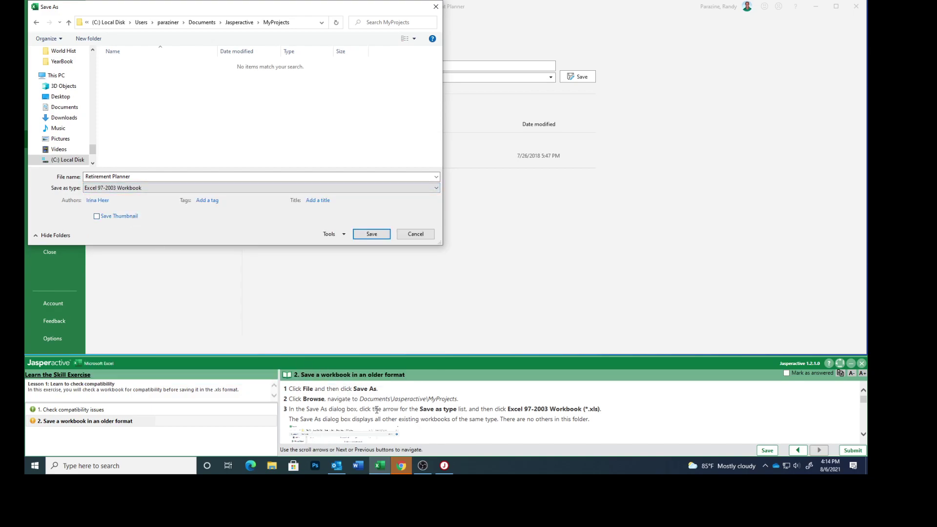
scroll(377, 409, down, 1)
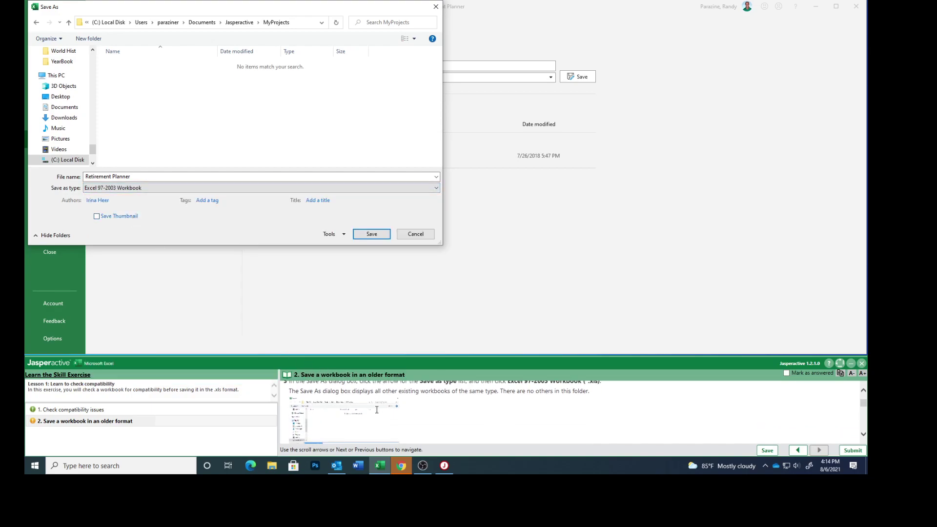
scroll(450, 418, down, 1)
scroll(450, 418, up, 1)
scroll(449, 418, down, 7)
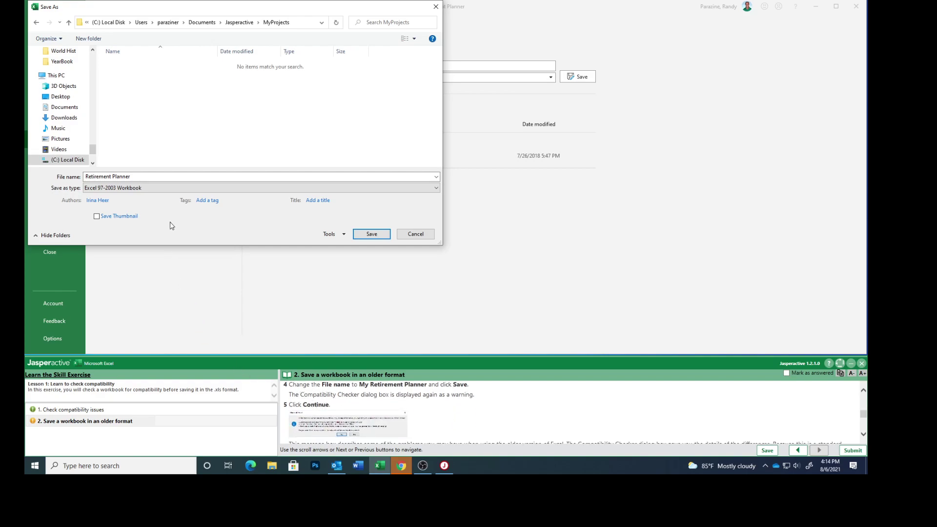
click(142, 177)
click(88, 177)
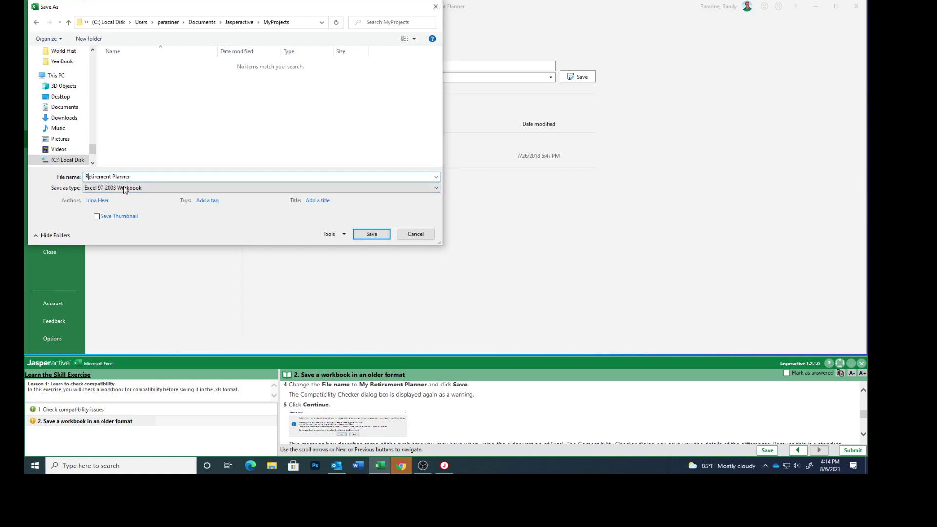
text(My)
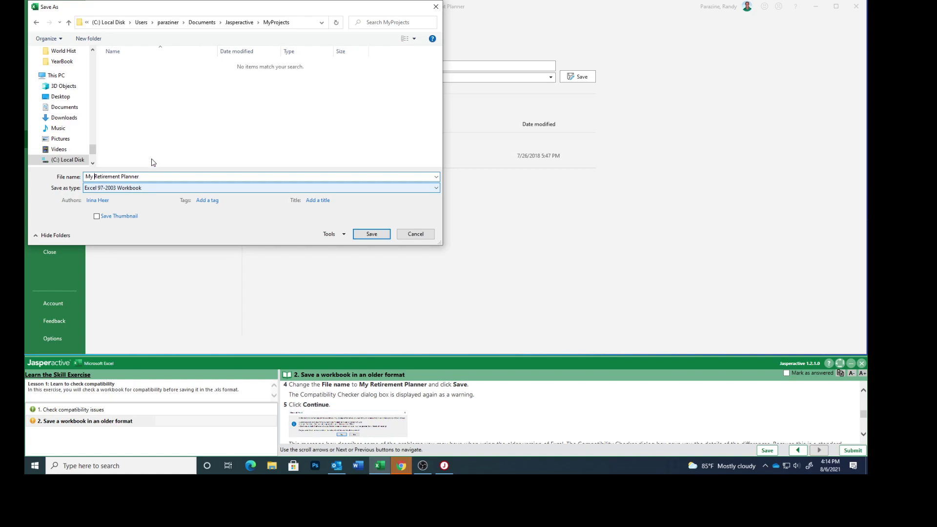
click(368, 235)
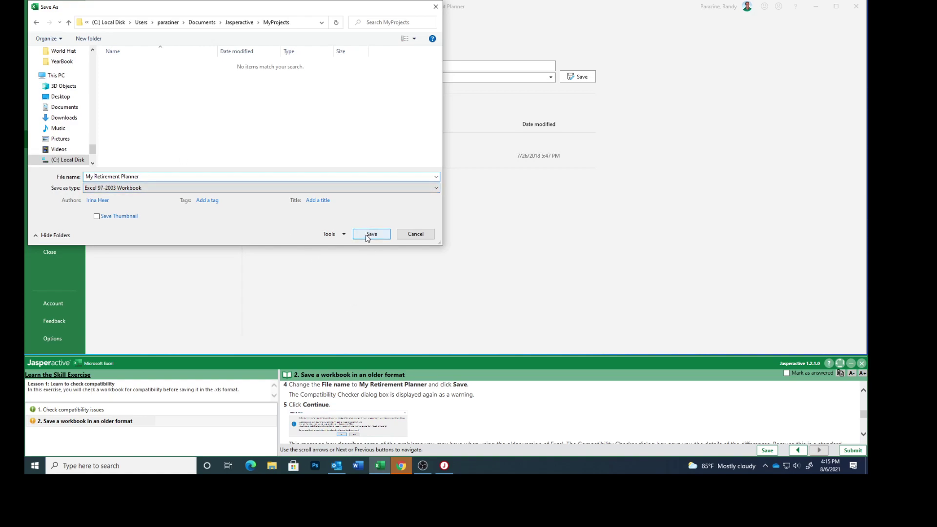
Continue the save despite the compatibility issues and agree to recalculate all formulas when the workbook is opened.
scroll(432, 423, down, 3)
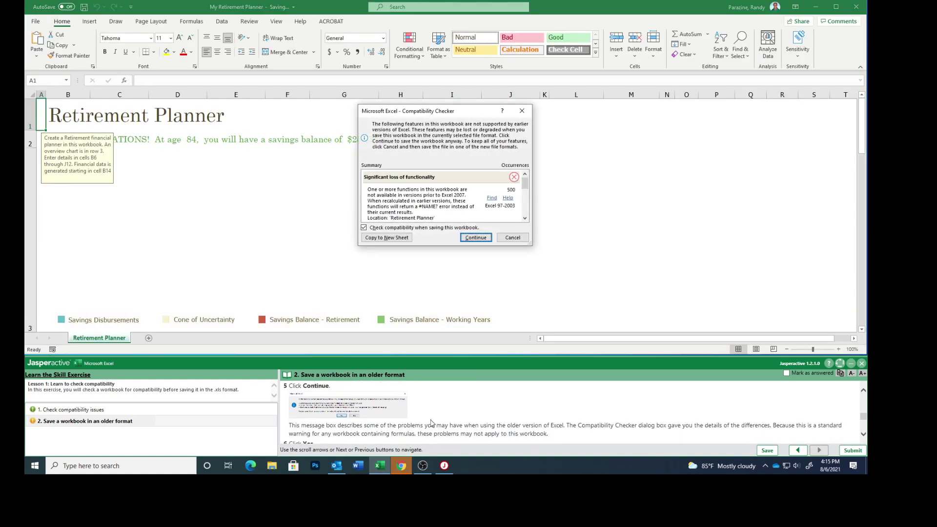
scroll(431, 423, up, 1)
click(470, 238)
scroll(497, 397, down, 2)
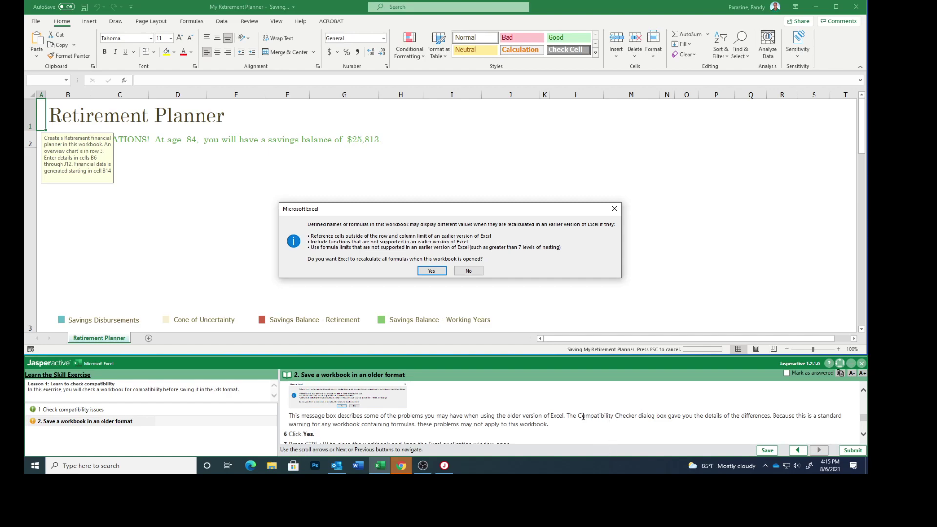
scroll(583, 415, down, 3)
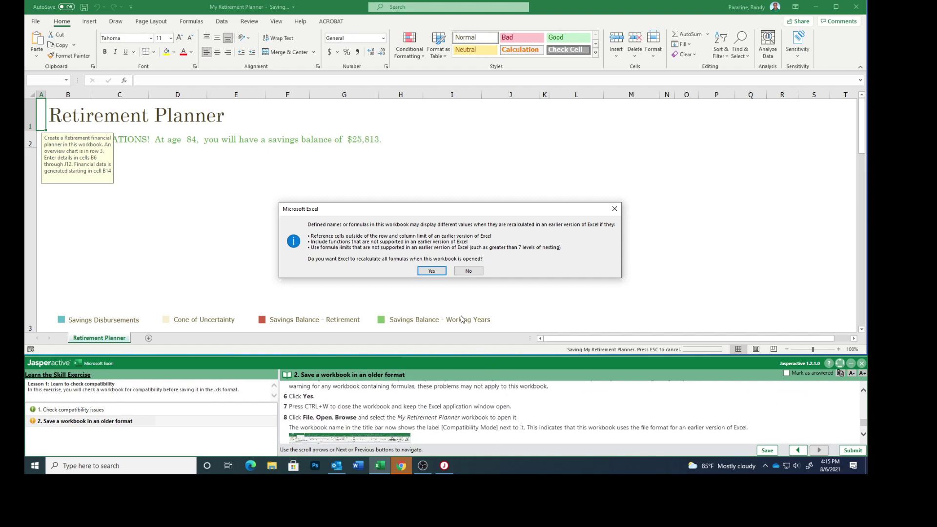
click(431, 276)
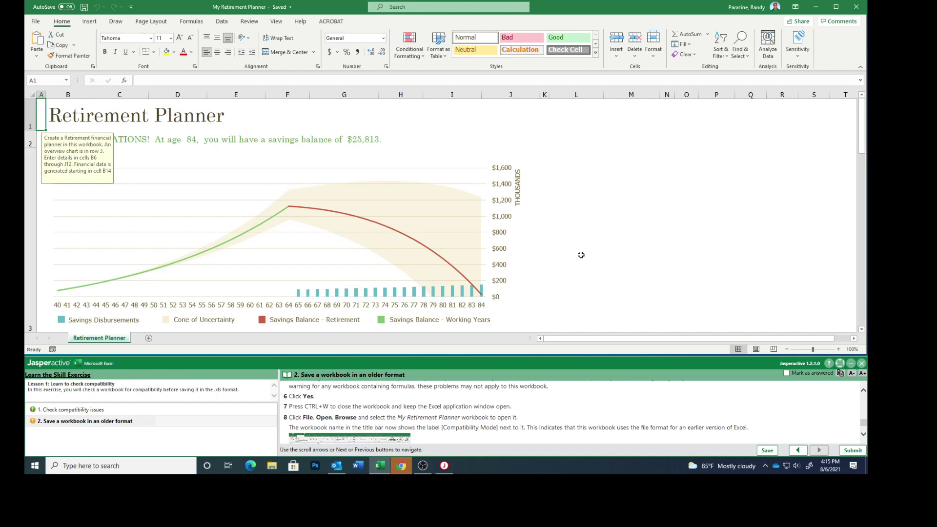
Close the workbook without exiting Excel and reopen My Retirement Planner from the MyProjects folder.
key(ctrl+w)
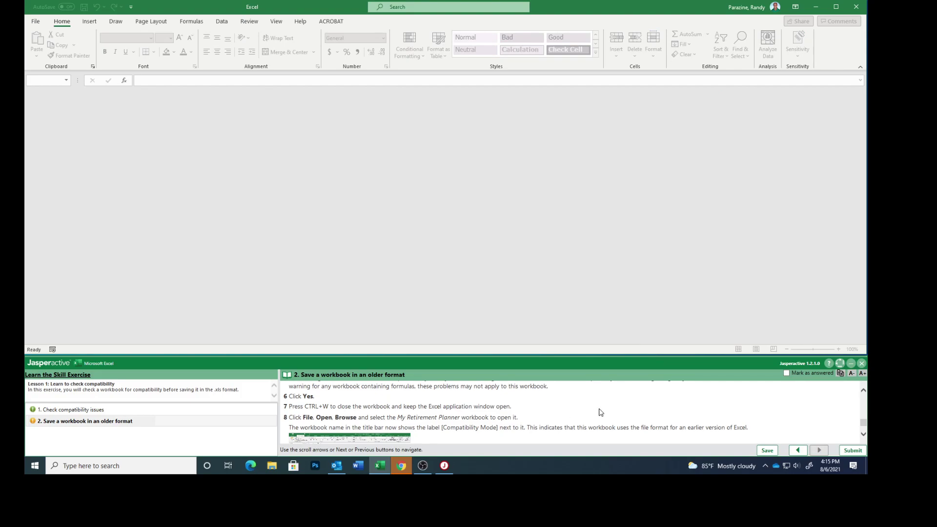
scroll(604, 411, down, 2)
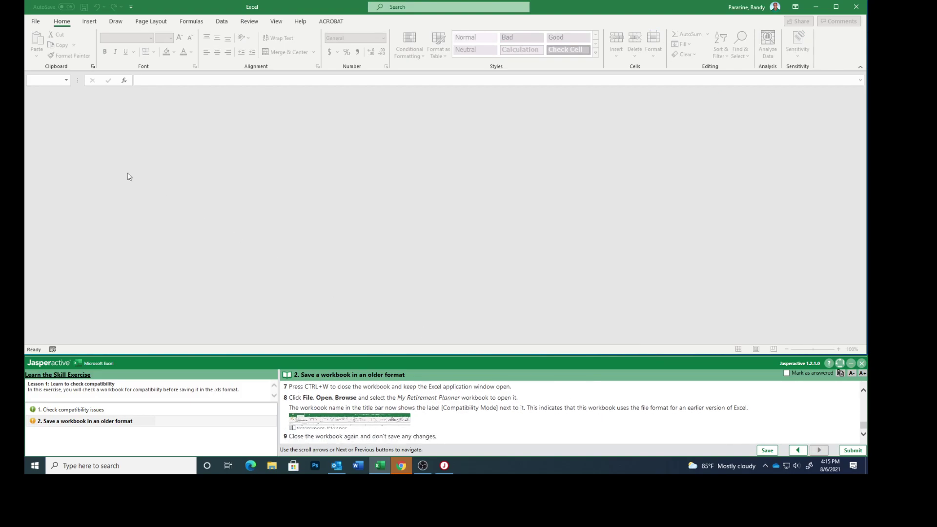
click(35, 21)
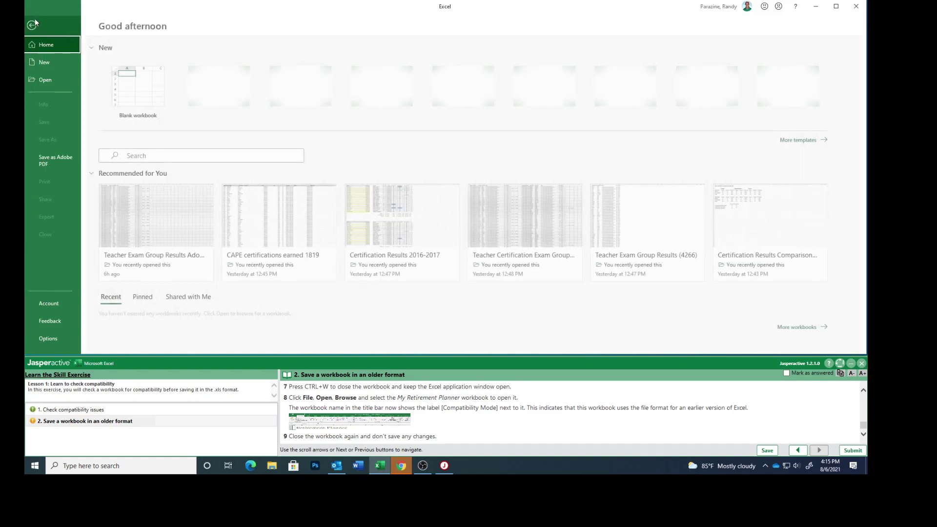
click(52, 80)
click(134, 220)
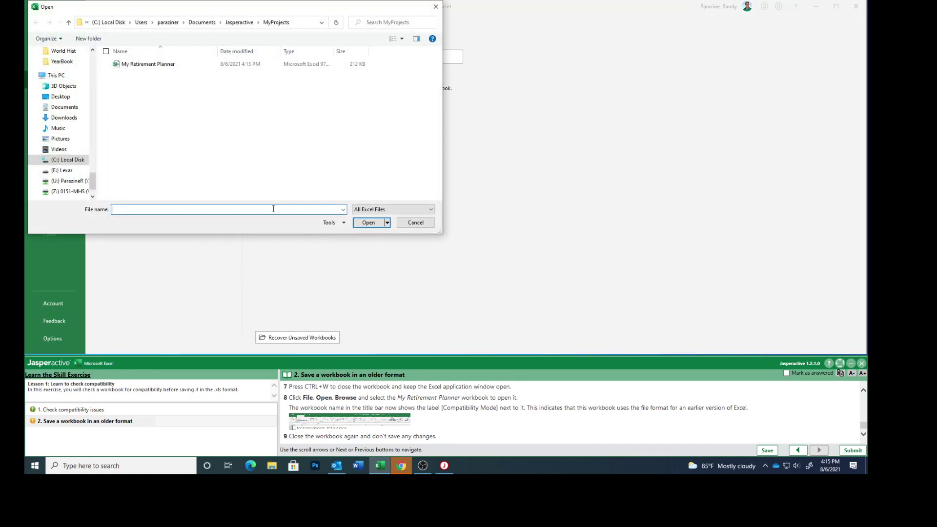
click(149, 69)
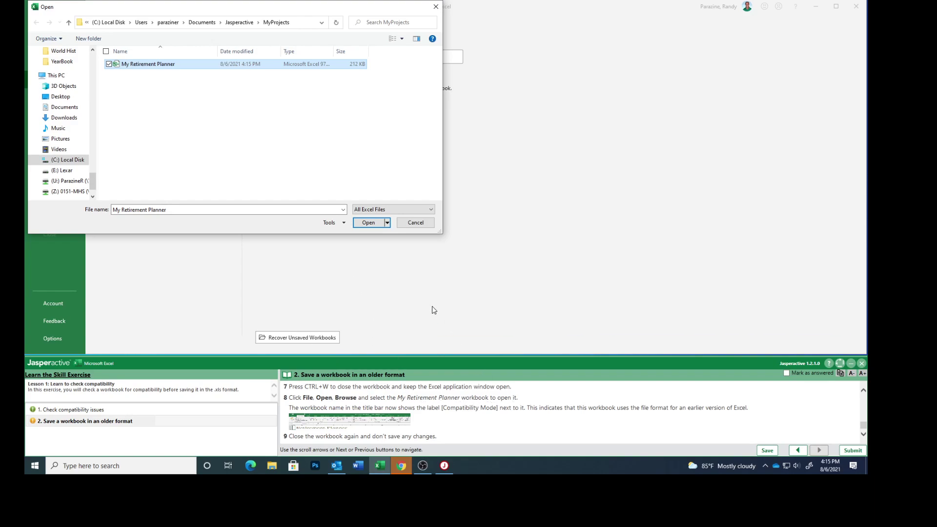
click(368, 222)
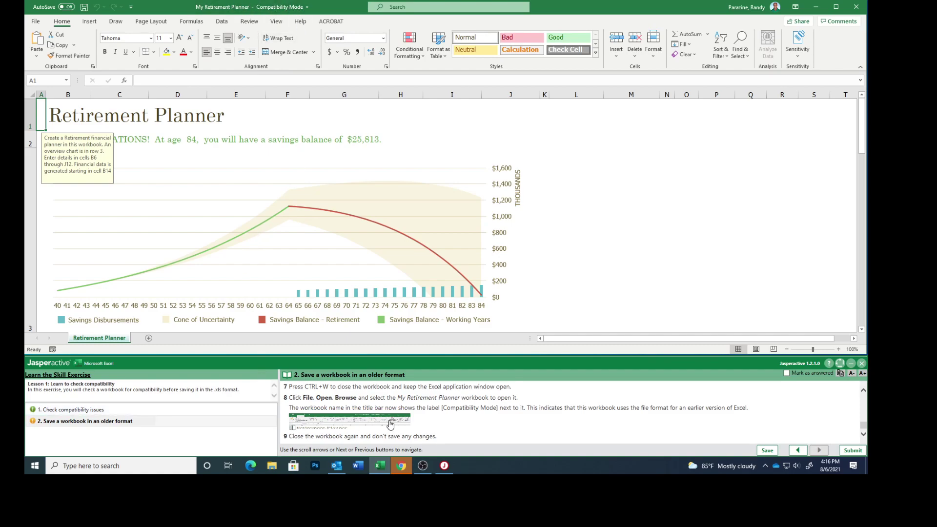
Close the workbook along with Excel, and submit the exercise results with the second task marked as answered.
click(853, 6)
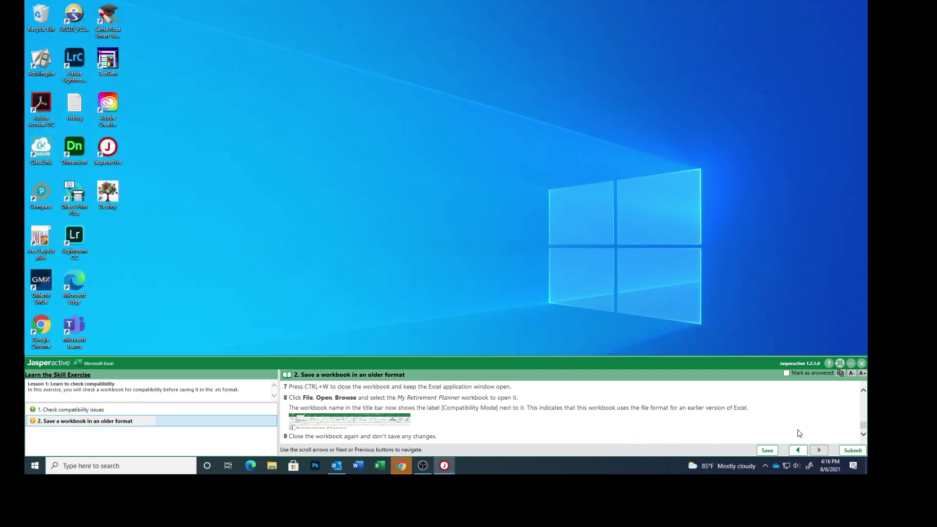
click(786, 373)
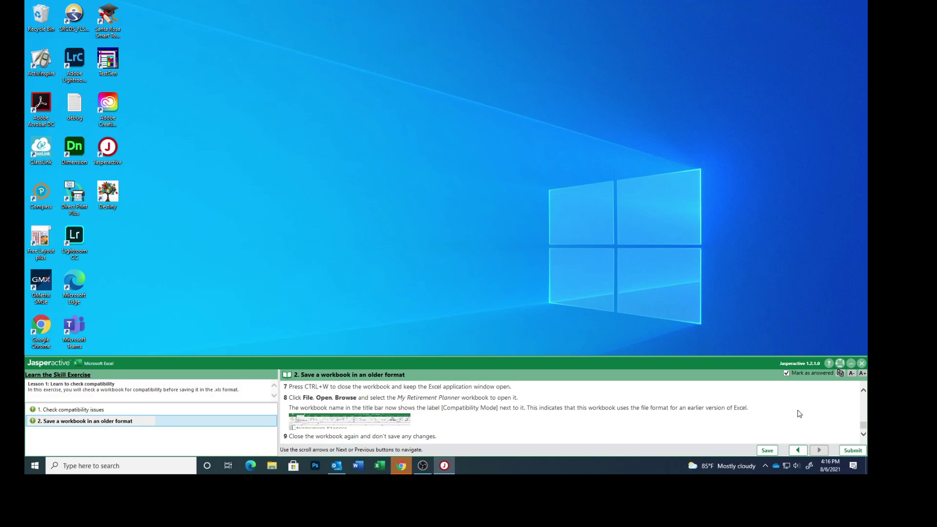
click(851, 450)
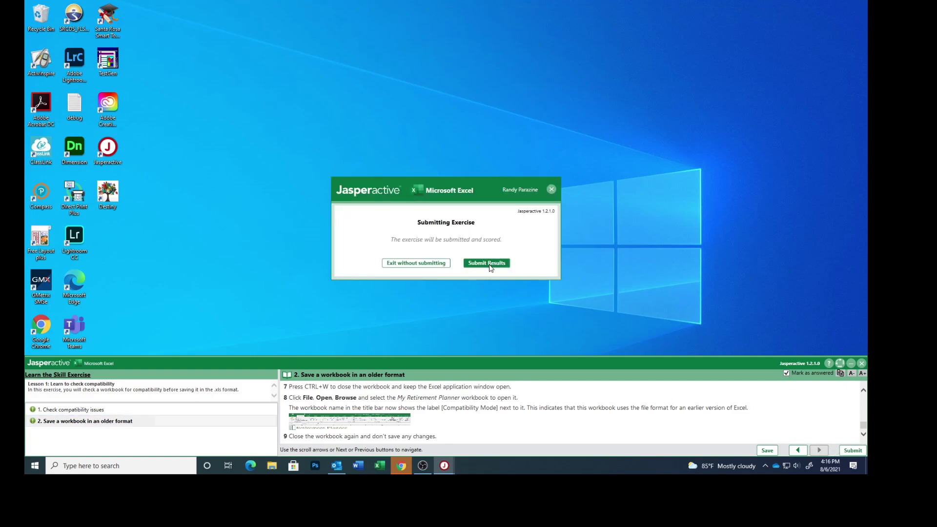
click(487, 264)
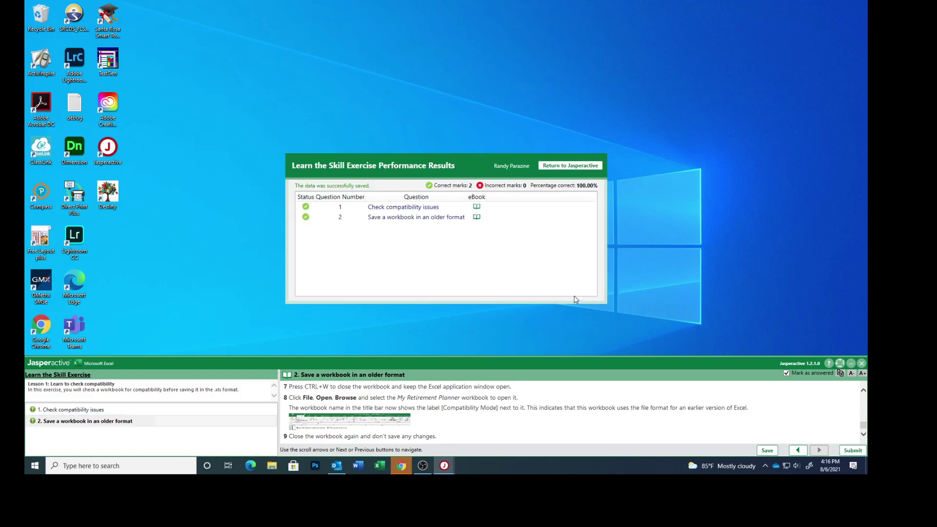